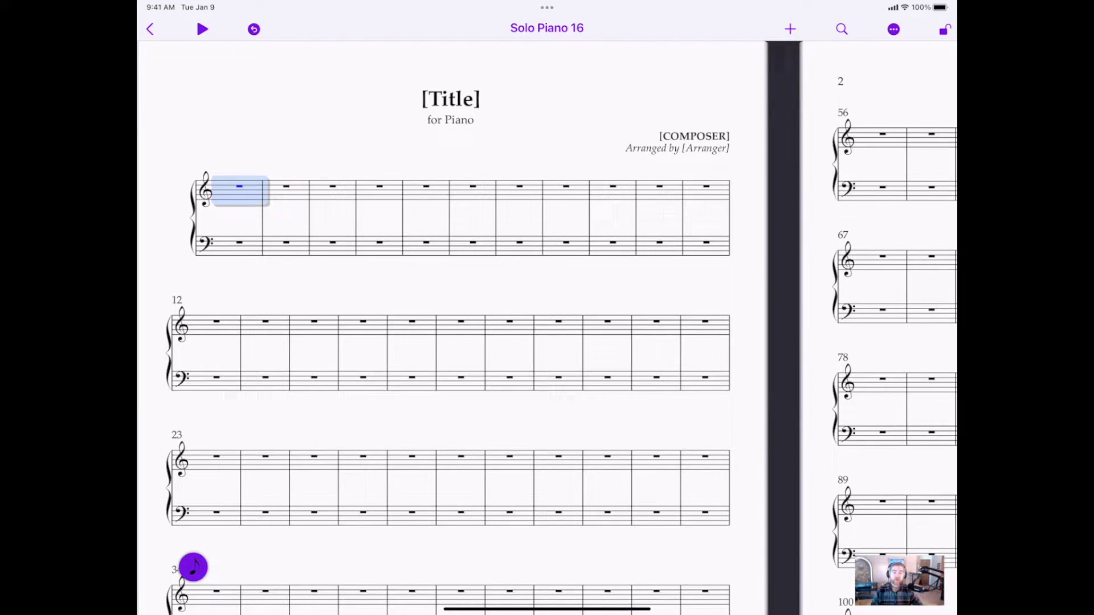
Enter a quarter note at the start of bar 1 and run Make Into Bar to make it a pickup bar.
left_click(193, 567)
left_click(167, 502)
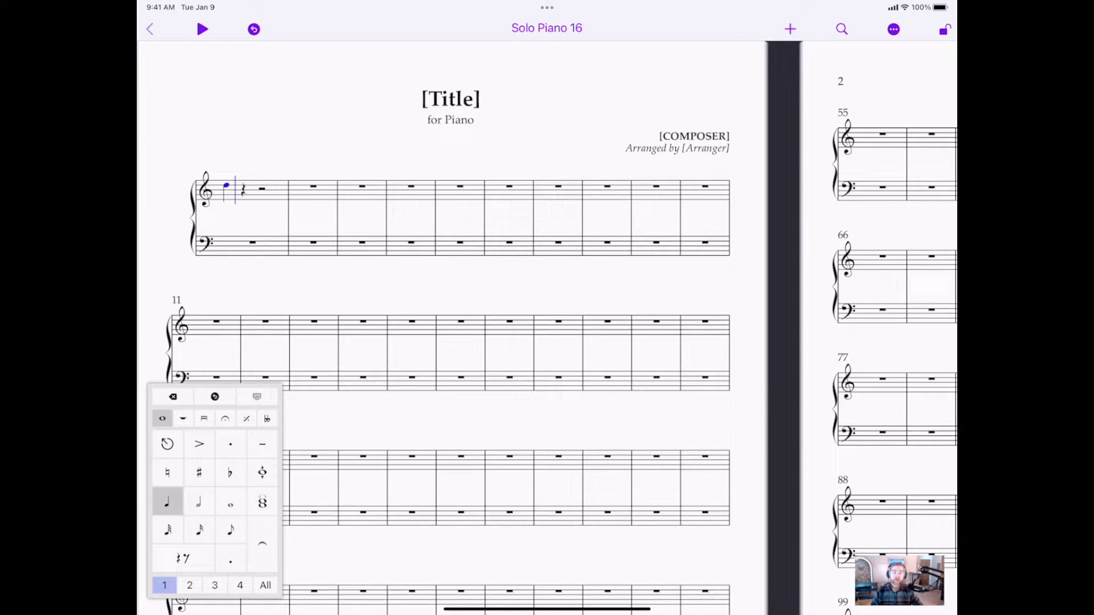
left_click(842, 29)
type("m")
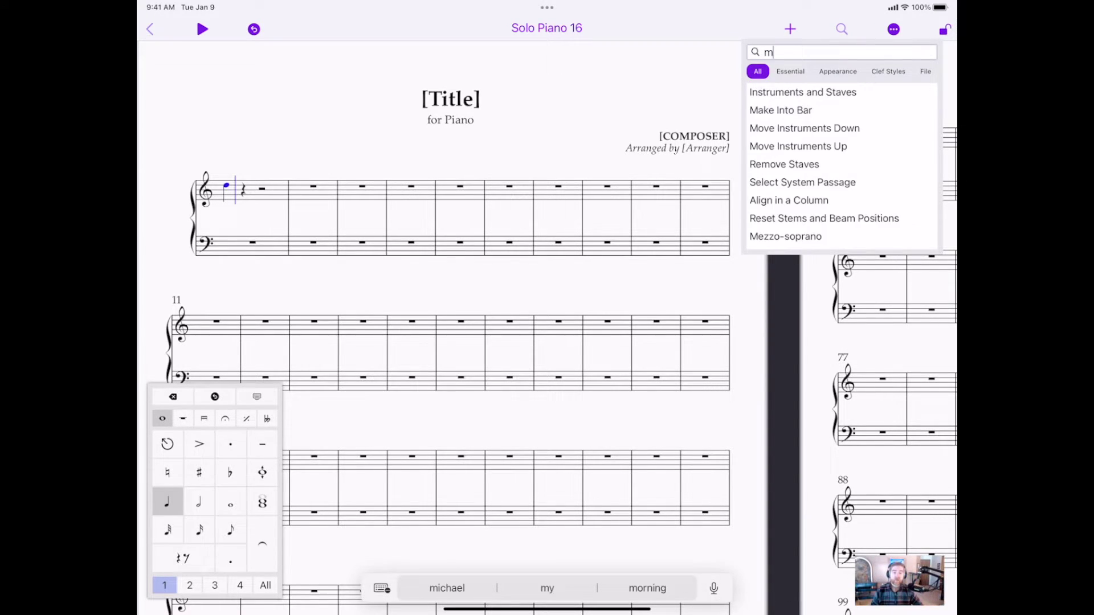
type("ake")
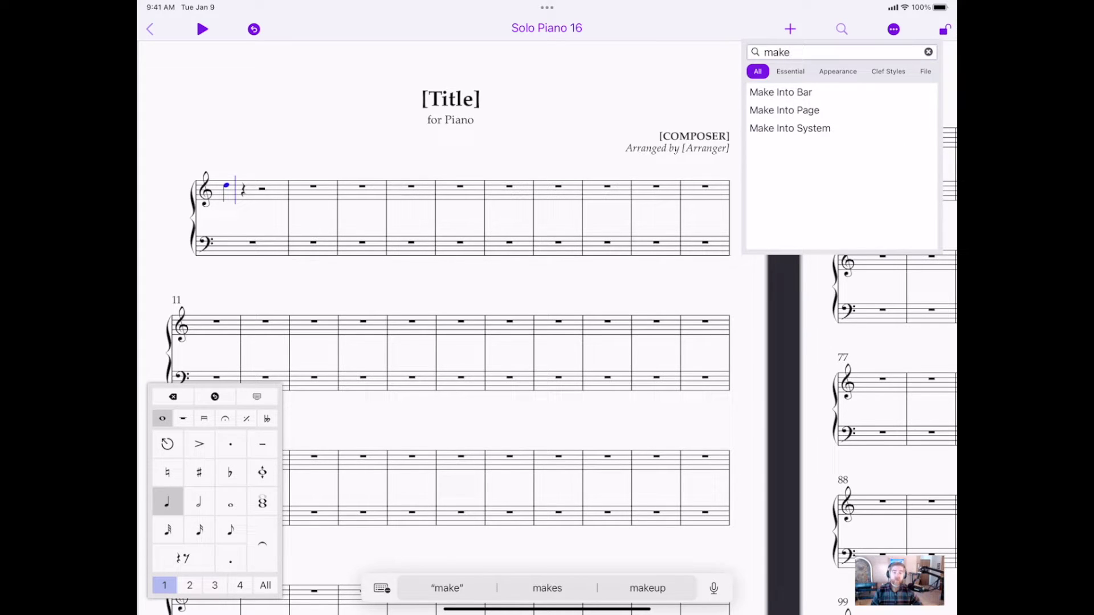
key("Return")
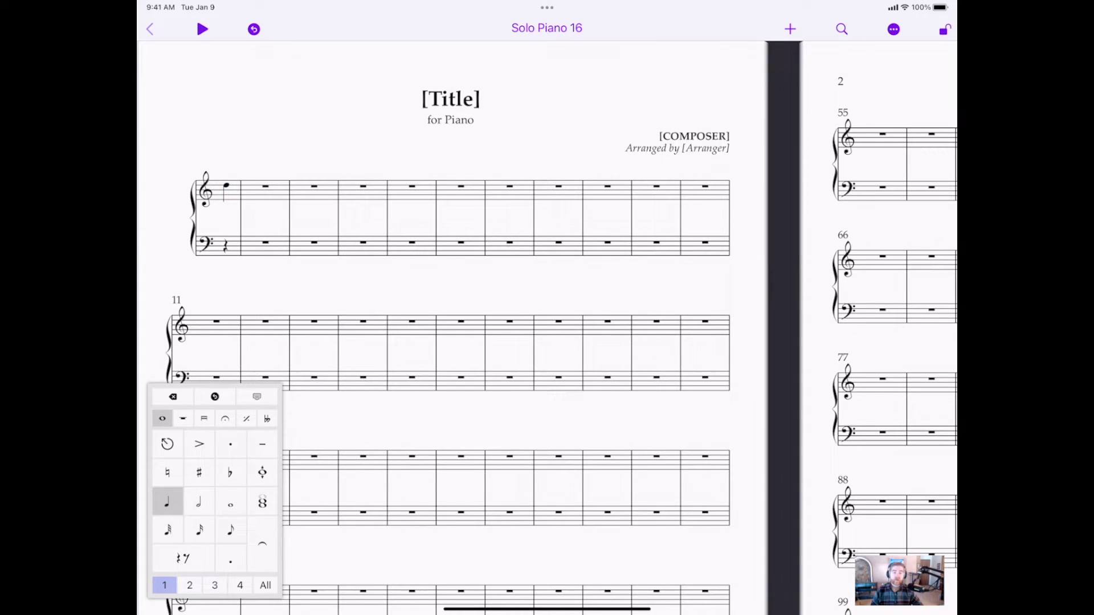